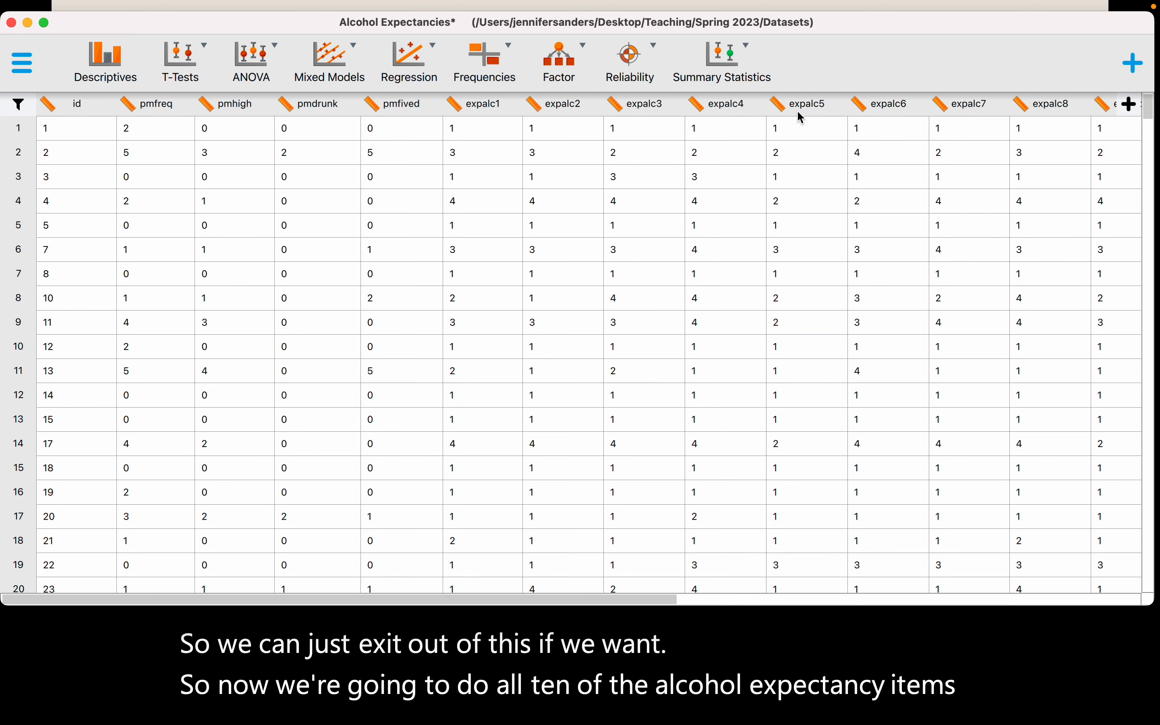
- Start a classical Unidimensional Reliability analysis and add expalc1 through expalc10 as its variables
{"action": "left_click", "coordinate": [647, 58]}
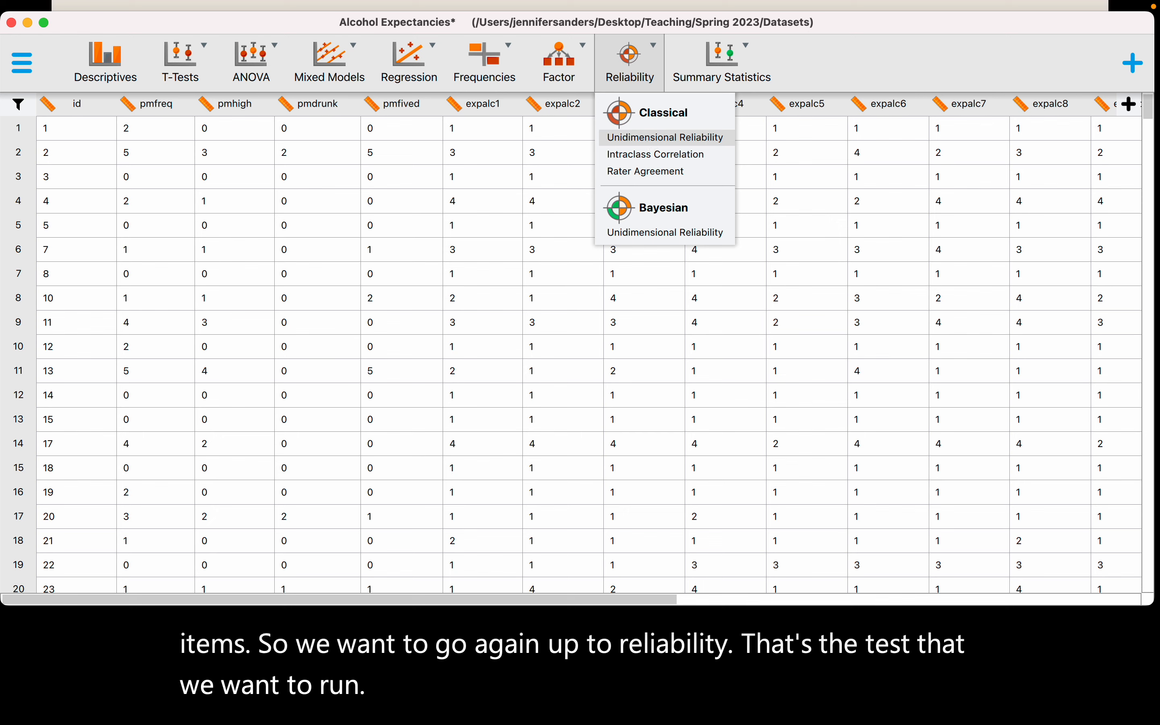
{"action": "left_click", "coordinate": [651, 143]}
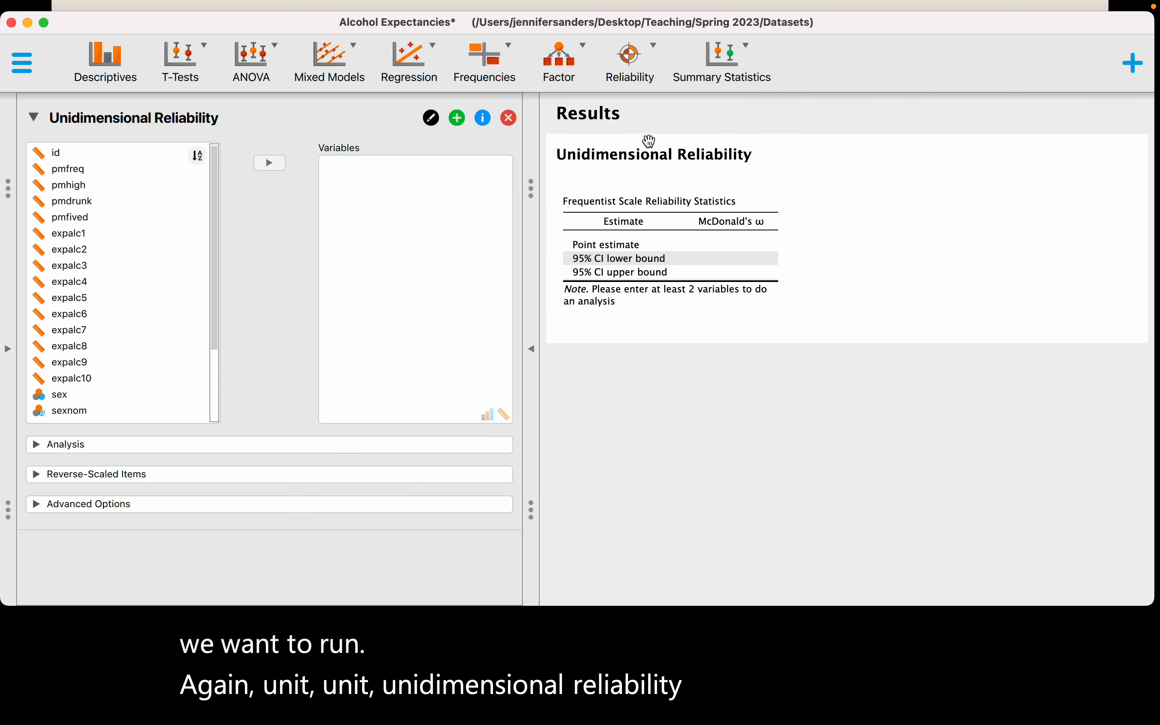
{"action": "left_click", "coordinate": [105, 241]}
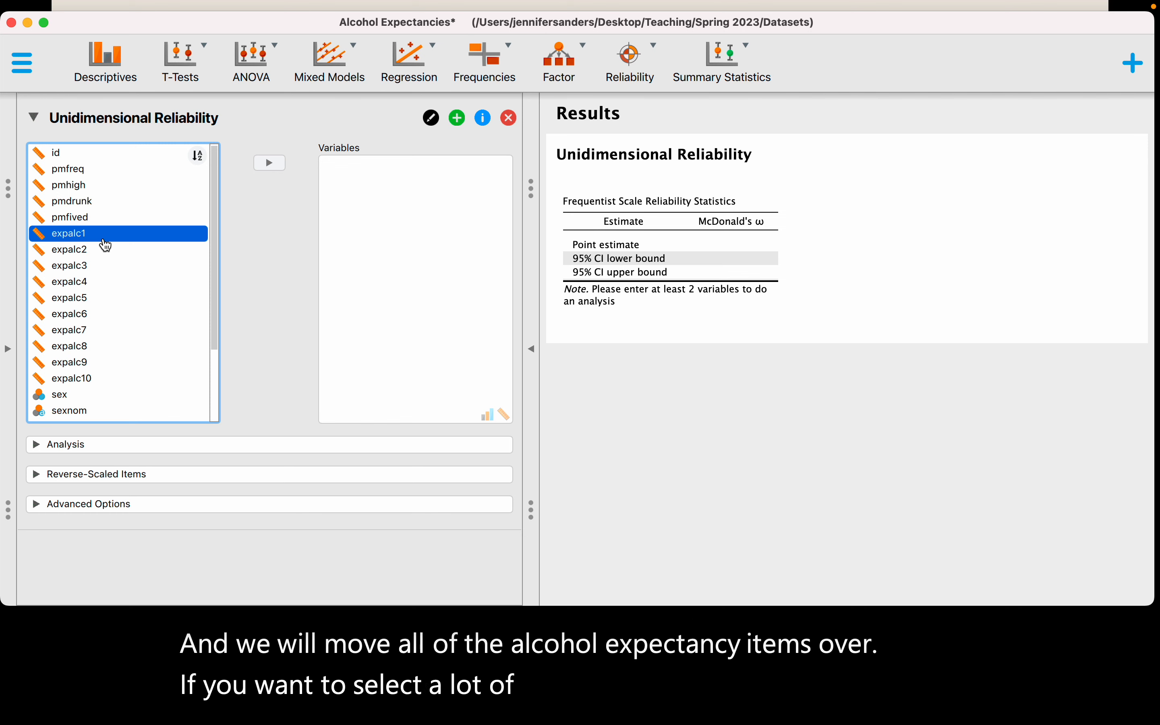
{"action": "key", "text": "shift+Down"}
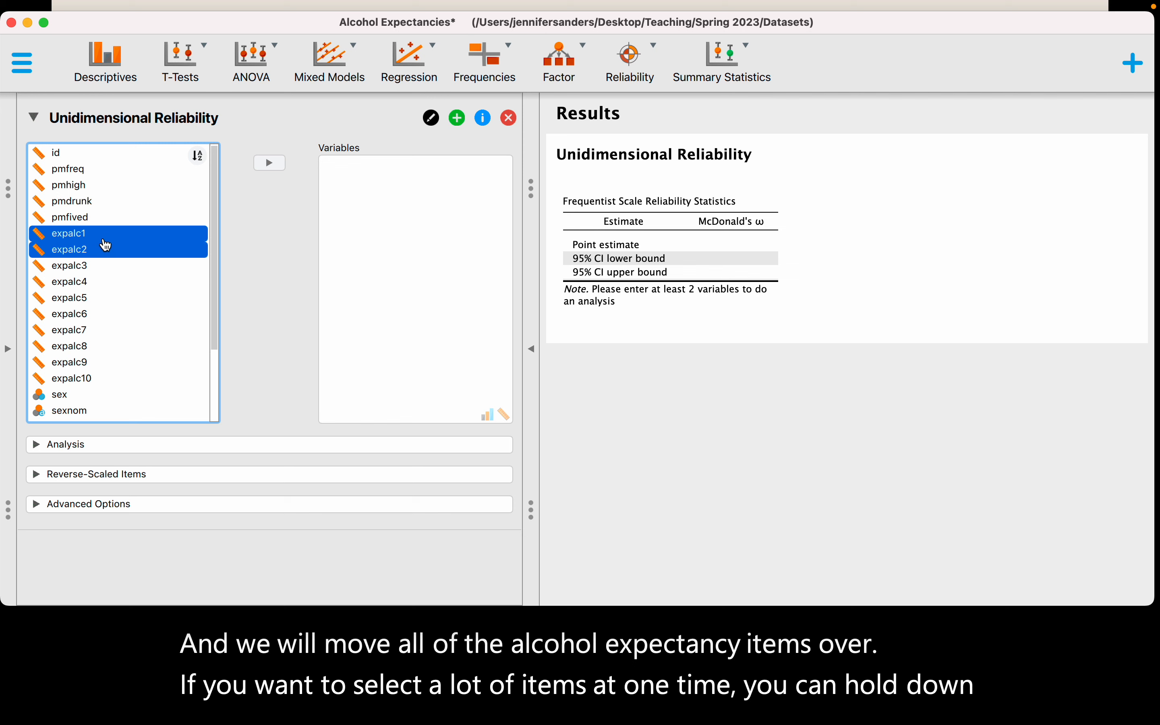
{"action": "key", "text": "shift+Down"}
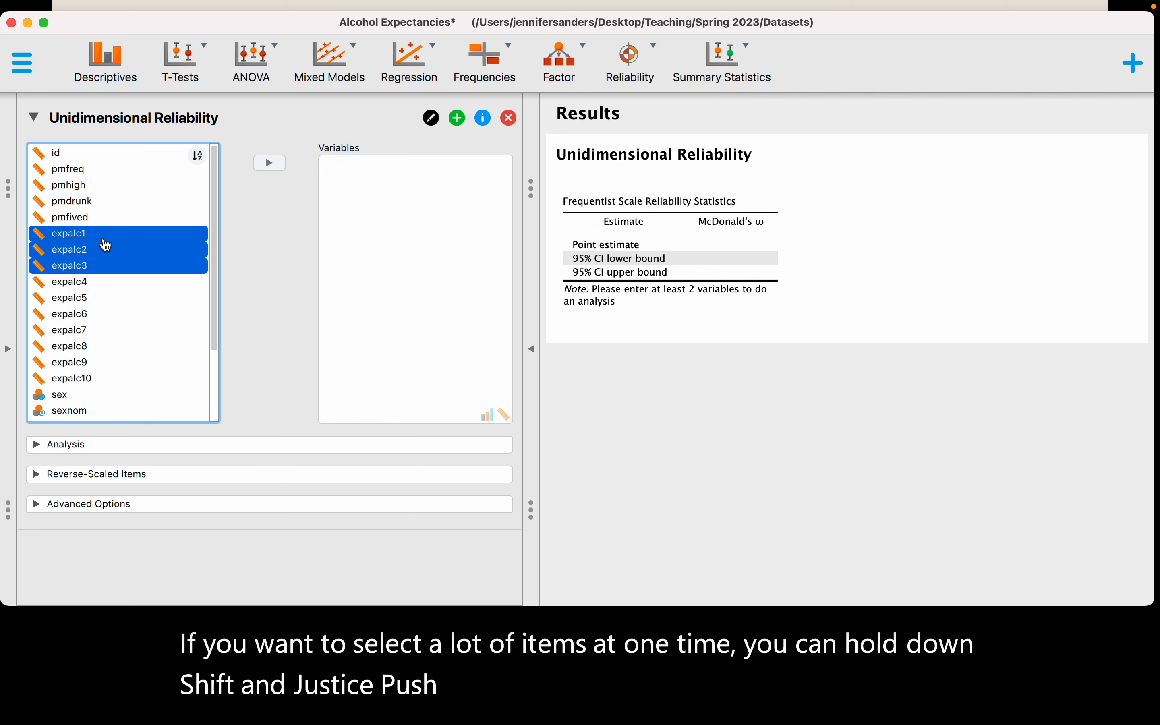
{"action": "key", "text": "shift+Down"}
{"action": "key", "text": "shift+Down"}
{"action": "key", "text": "shift+Down"}
{"action": "key", "text": "shift+Down"}
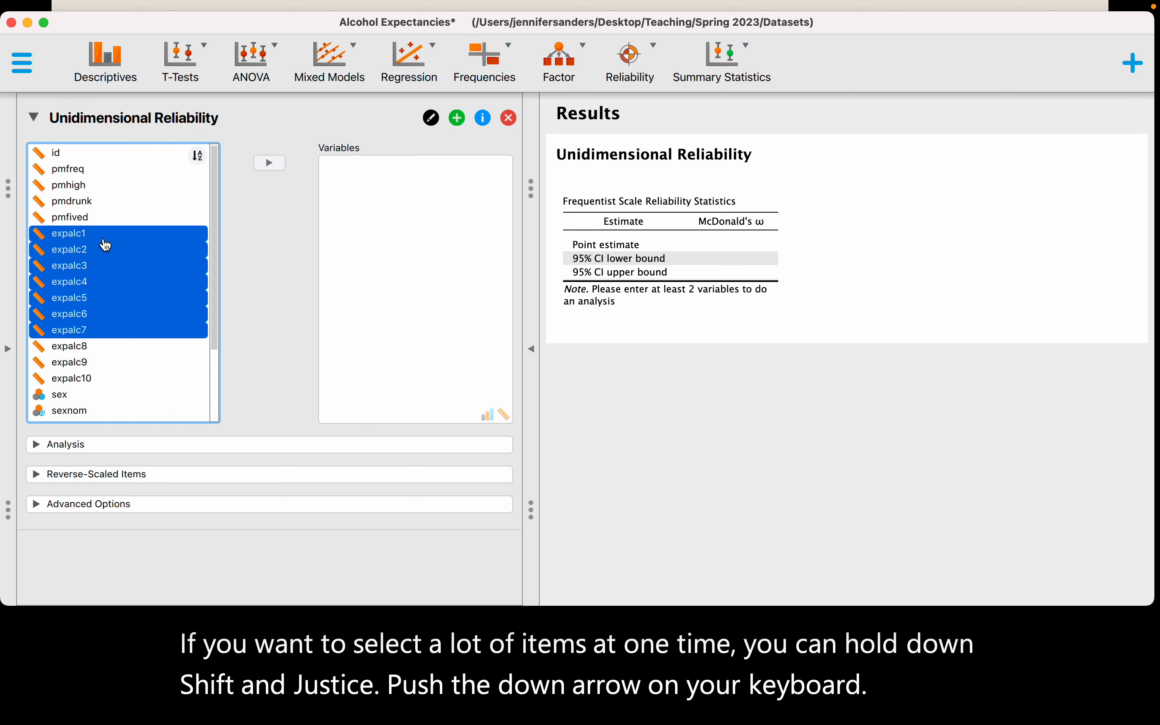
{"action": "key", "text": "shift+Down"}
{"action": "key", "text": "shift+Down"}
{"action": "key", "text": "shift+Down"}
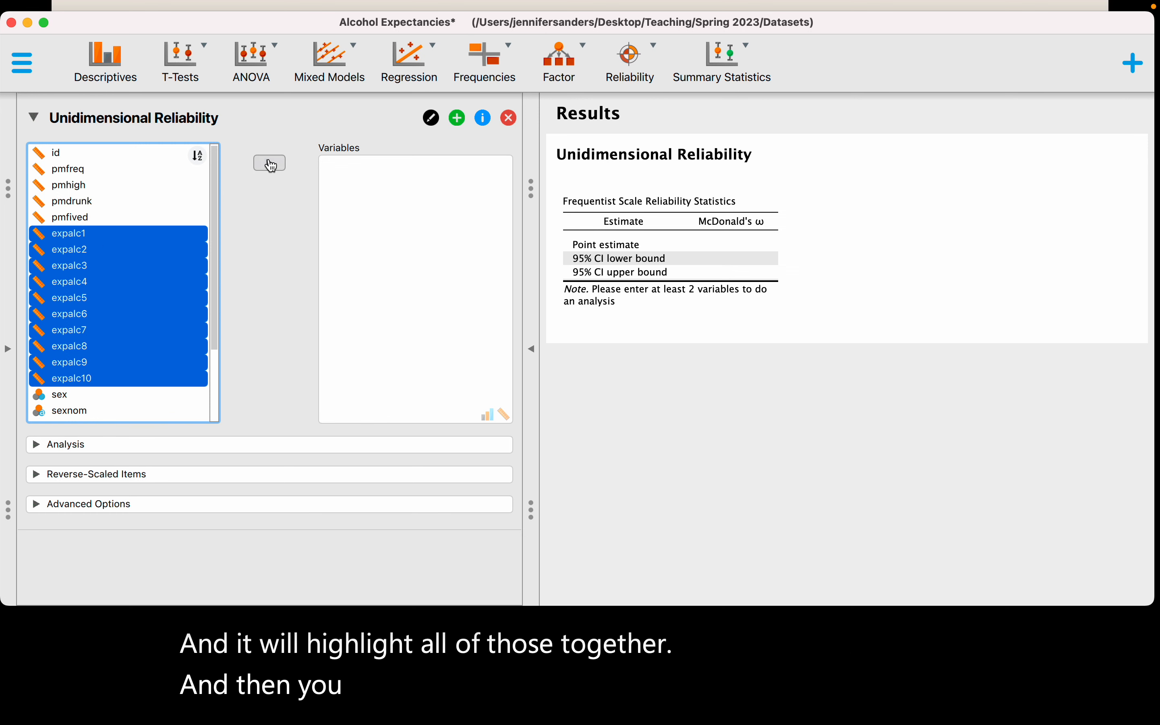
{"action": "left_click", "coordinate": [270, 163]}
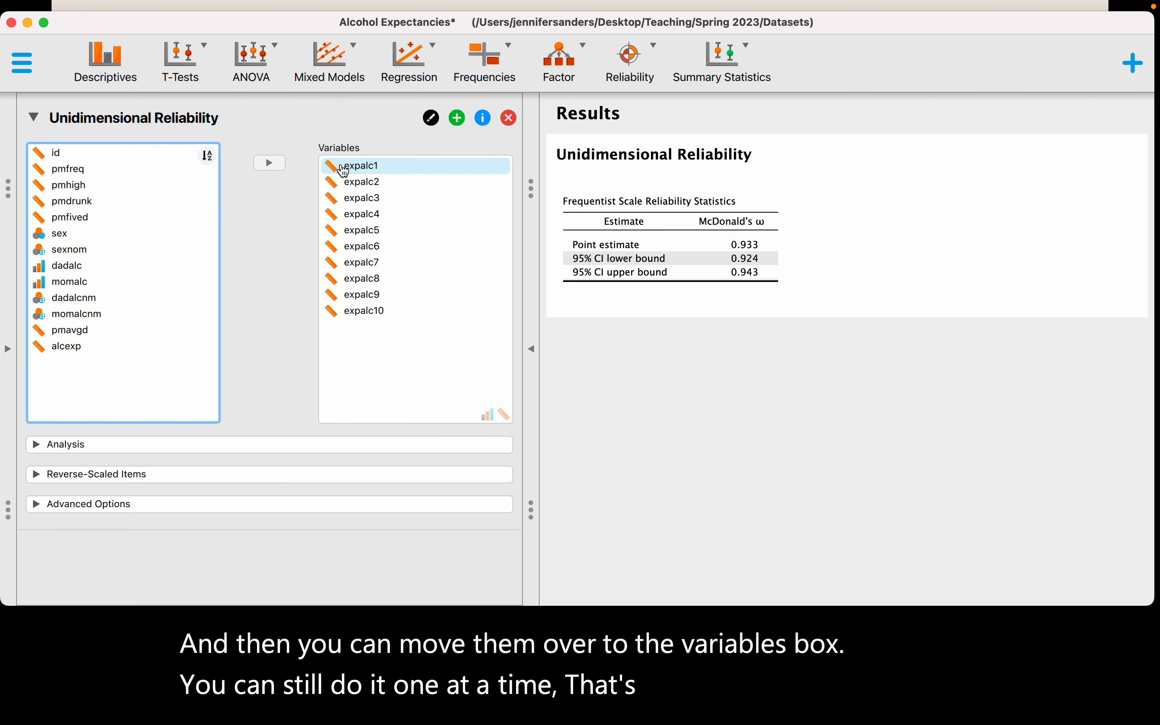
- Replace McDonald's ω with Cronbach's α as the scale statistic of the reliability analysis
{"action": "left_click", "coordinate": [43, 448]}
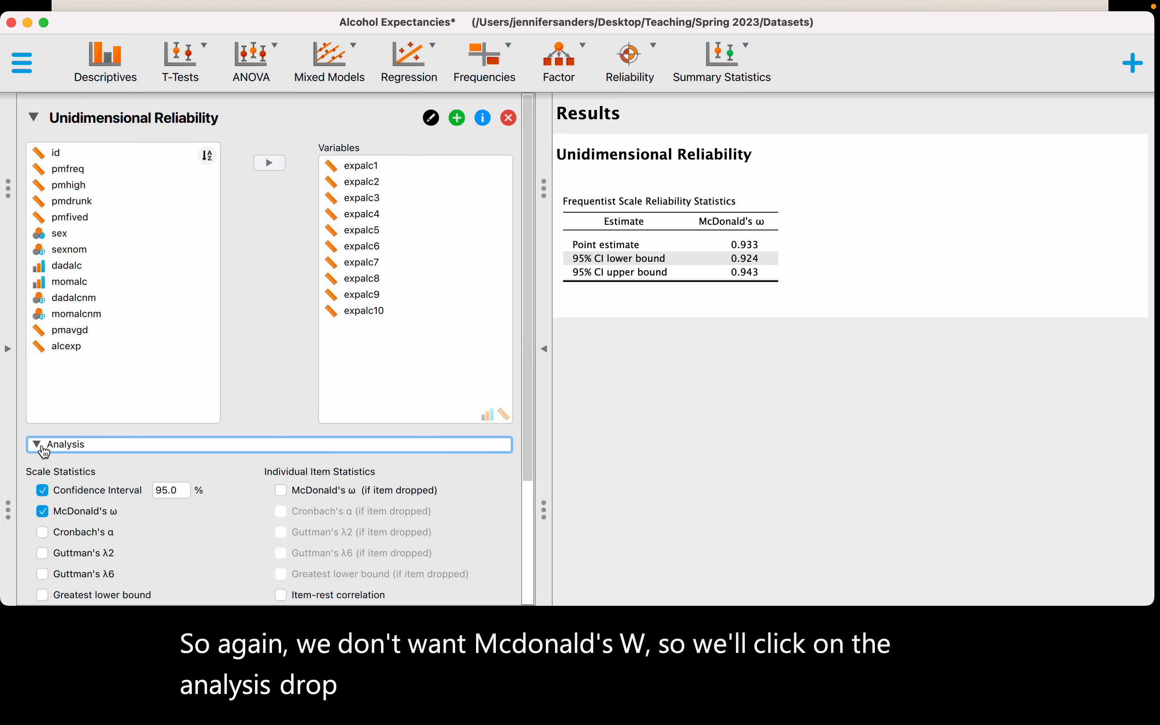
{"action": "left_click", "coordinate": [43, 420]}
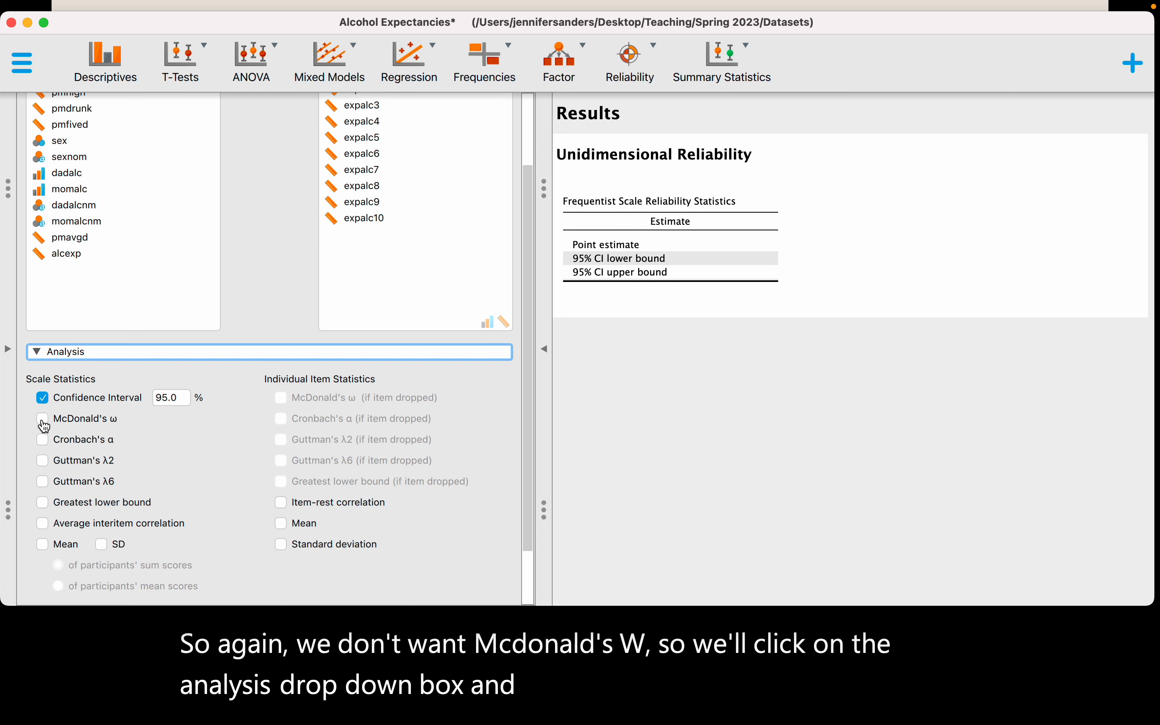
{"action": "left_click", "coordinate": [44, 446]}
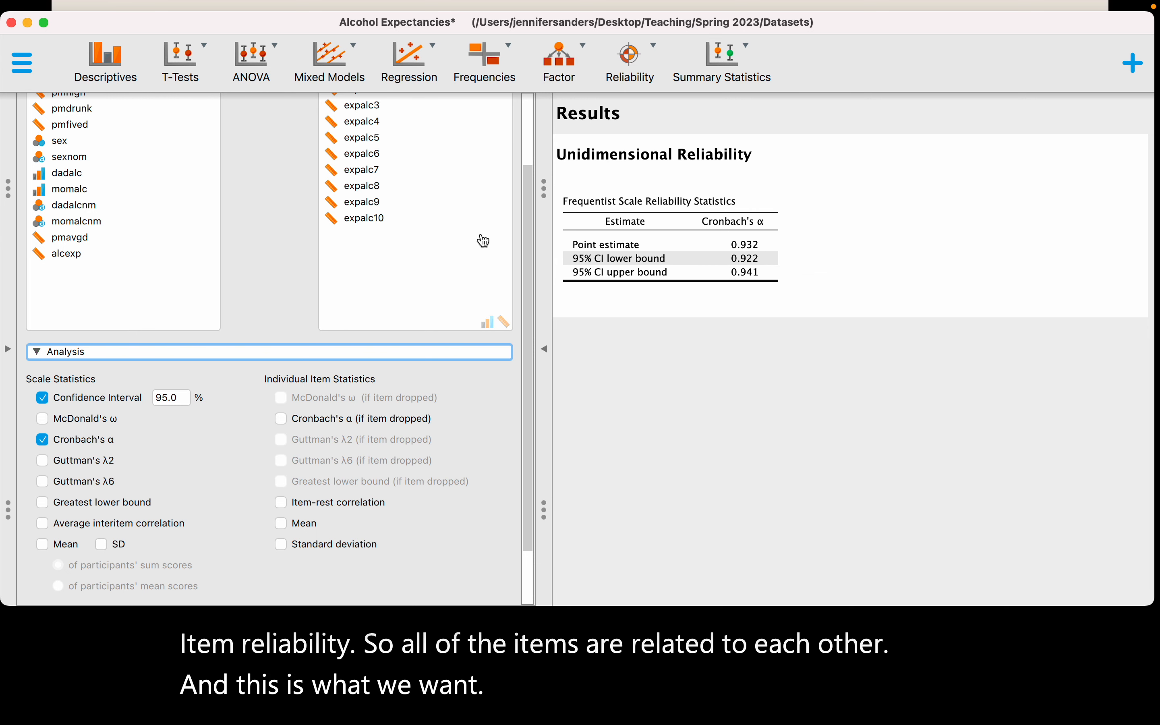
- Remove the Unidimensional Reliability analysis and look over the dataset's remaining columns
{"action": "left_click_drag", "start_coordinate": [529, 305], "coordinate": [549, 143]}
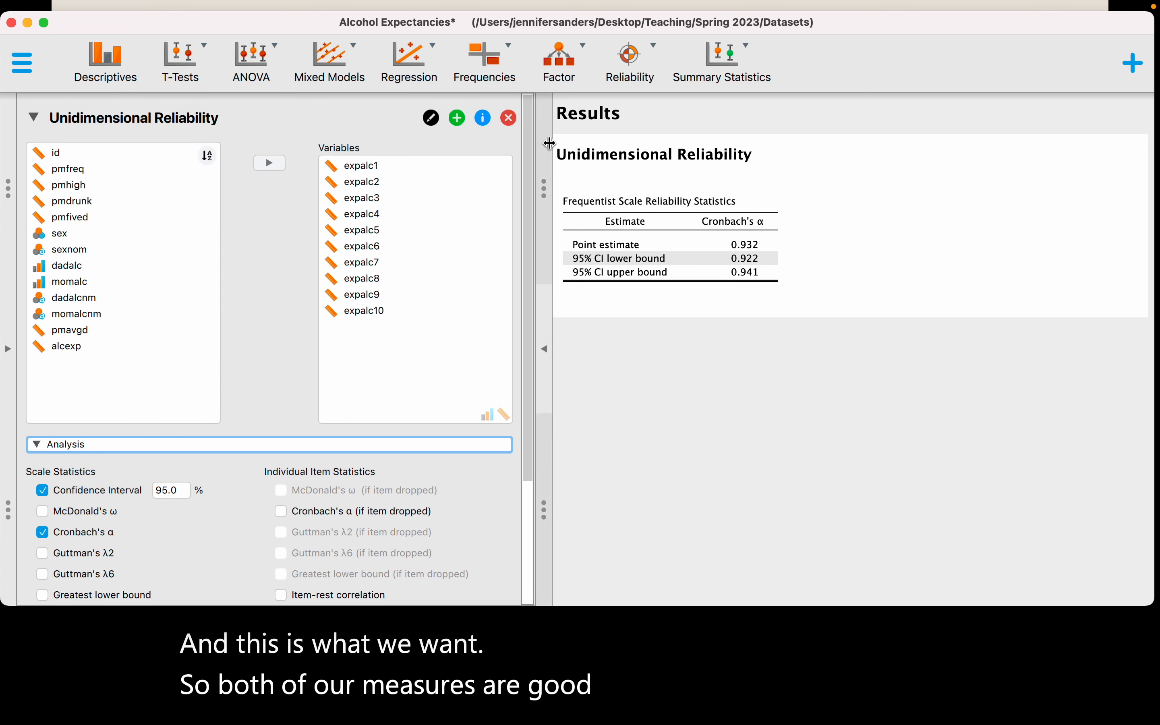
{"action": "left_click", "coordinate": [517, 126]}
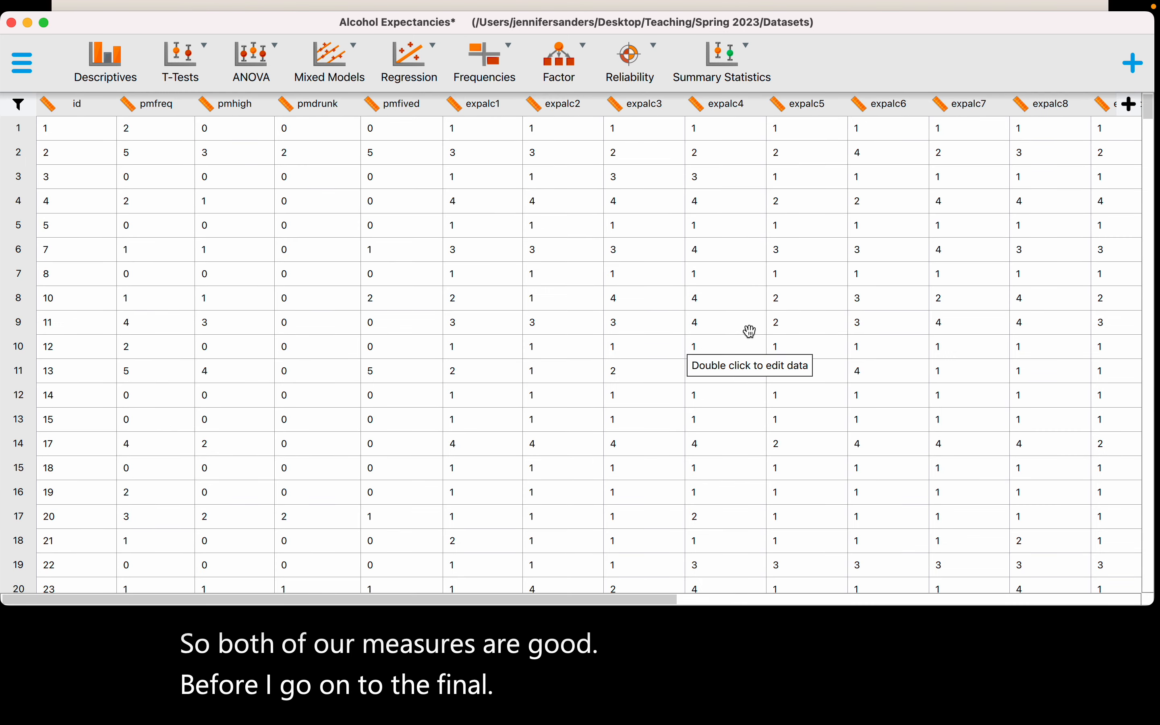
{"action": "left_click", "coordinate": [566, 605]}
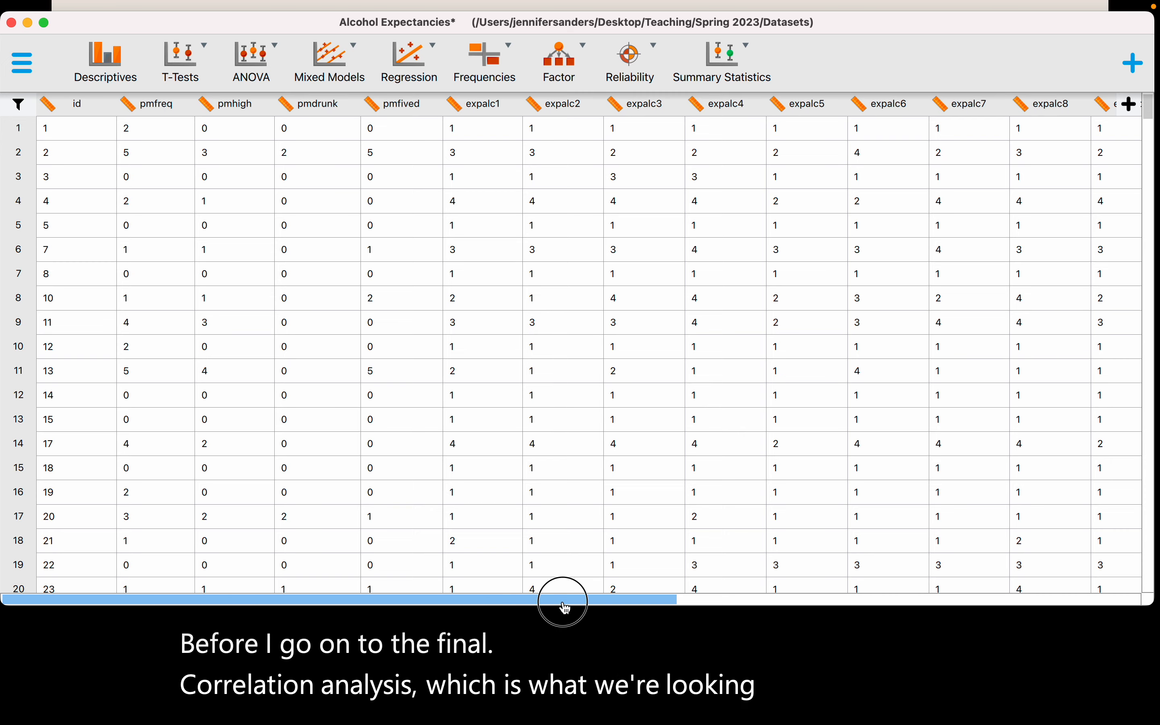
{"action": "left_click_drag", "start_coordinate": [565, 606], "coordinate": [453, 608]}
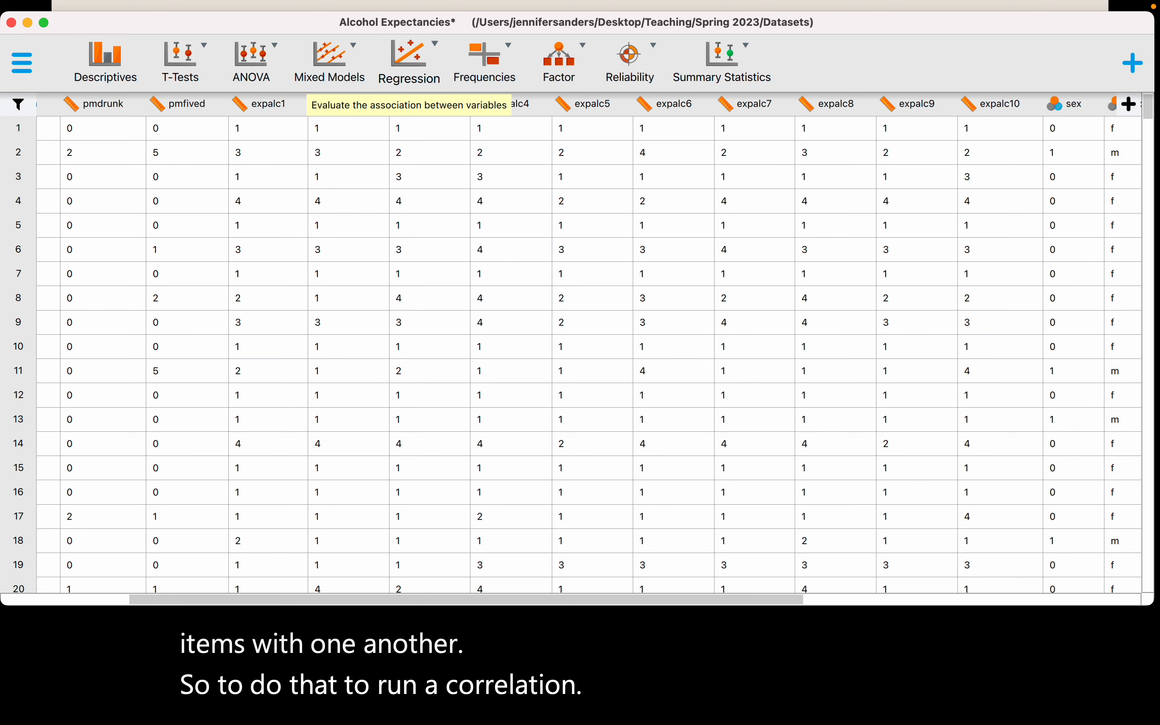
- Start a classical Correlation analysis and add expalc1 through expalc10 as its variables
{"action": "left_click", "coordinate": [415, 60]}
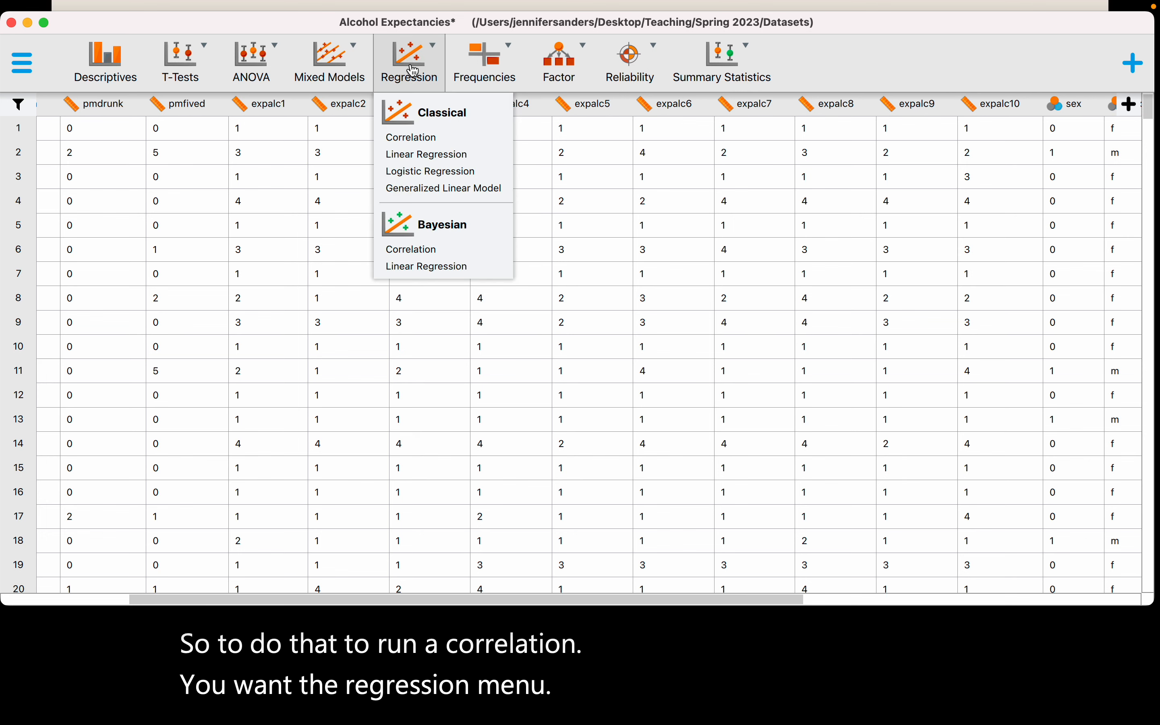
{"action": "left_click", "coordinate": [421, 143]}
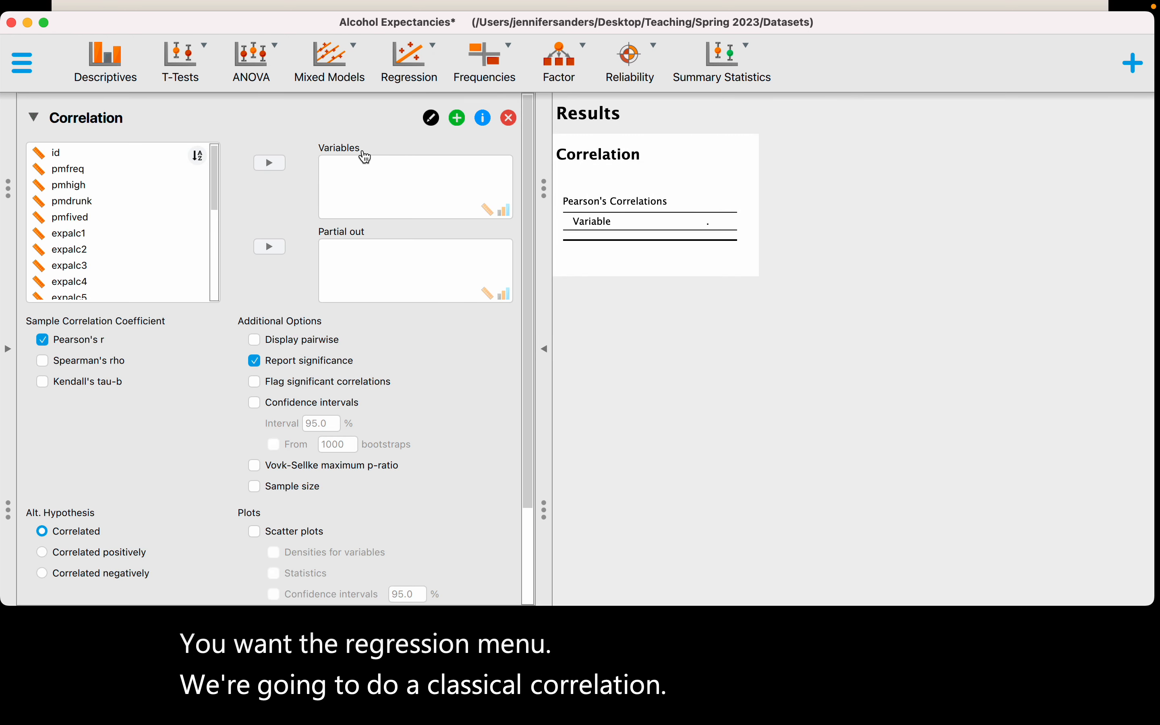
{"action": "left_click", "coordinate": [217, 196]}
{"action": "left_click_drag", "start_coordinate": [216, 197], "coordinate": [215, 226]}
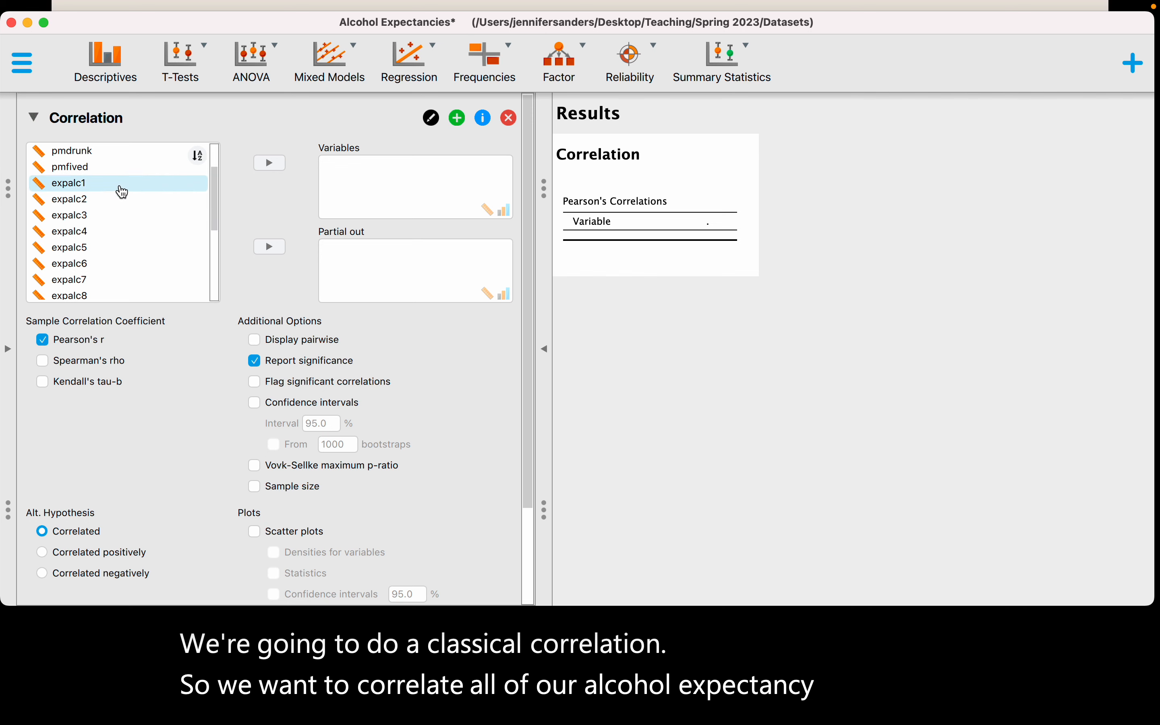
{"action": "left_click", "coordinate": [105, 191]}
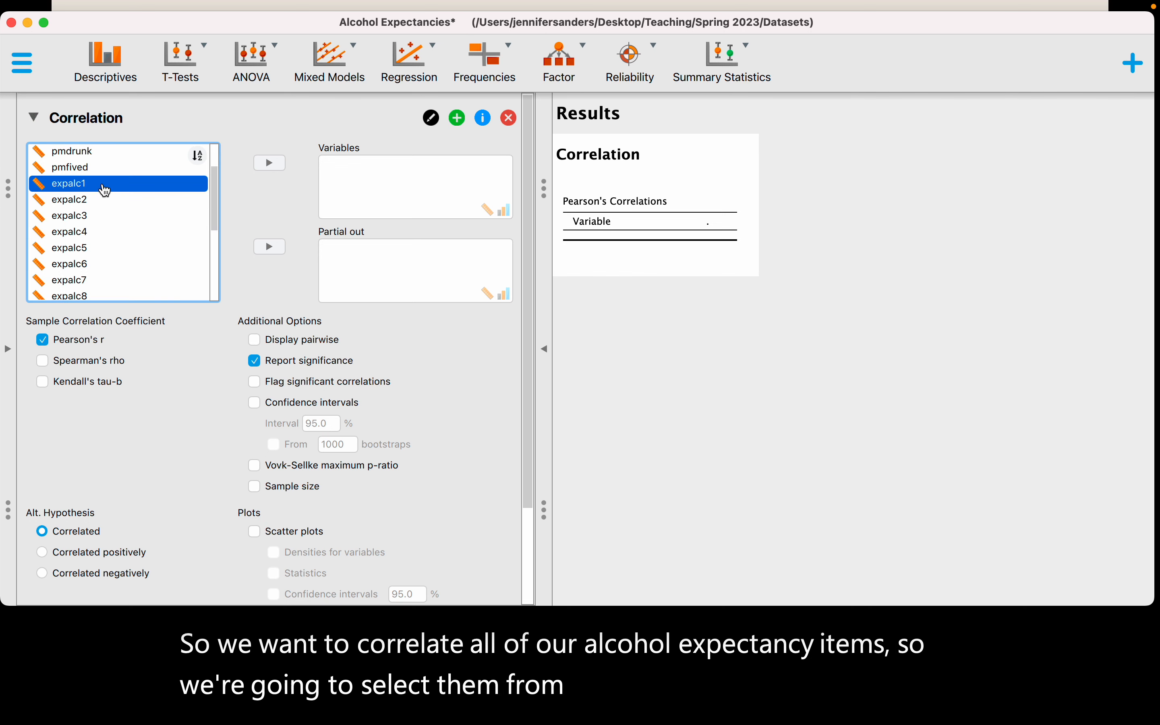
{"action": "key", "text": "shift+Down"}
{"action": "key", "text": "shift+Down"}
{"action": "key", "text": "shift+Down"}
{"action": "key", "text": "shift+Down"}
{"action": "key", "text": "shift+Down"}
{"action": "key", "text": "shift+Down"}
{"action": "key", "text": "shift+Down"}
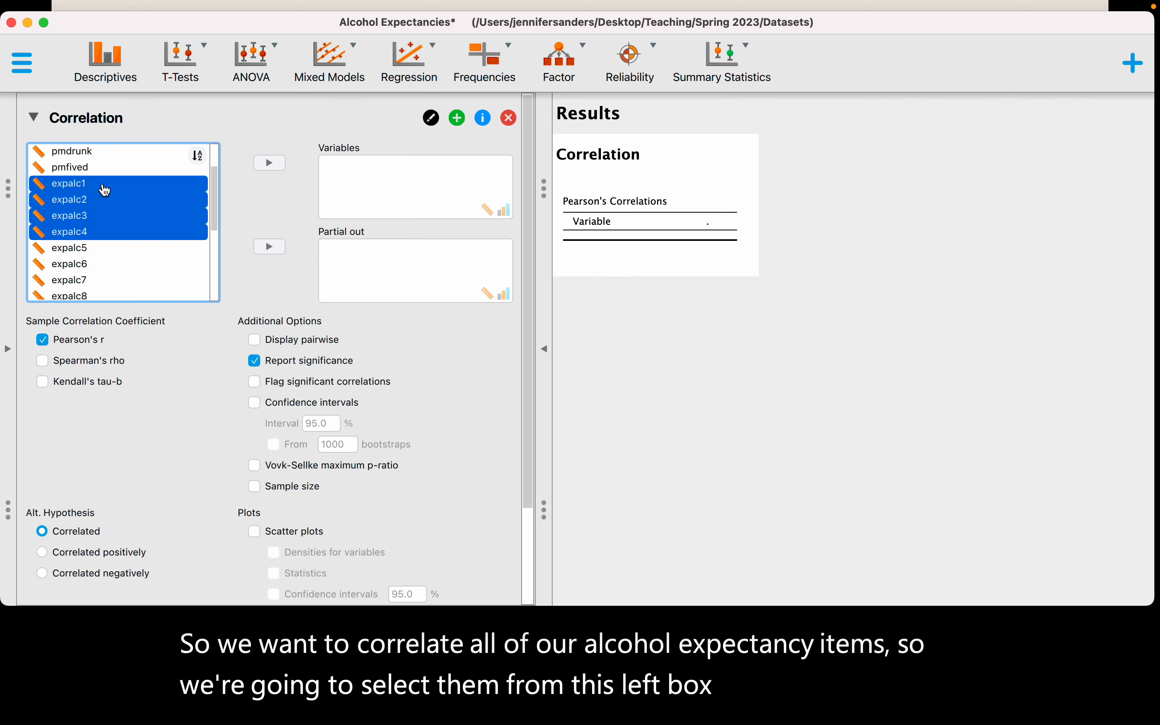
{"action": "key", "text": "shift+Down"}
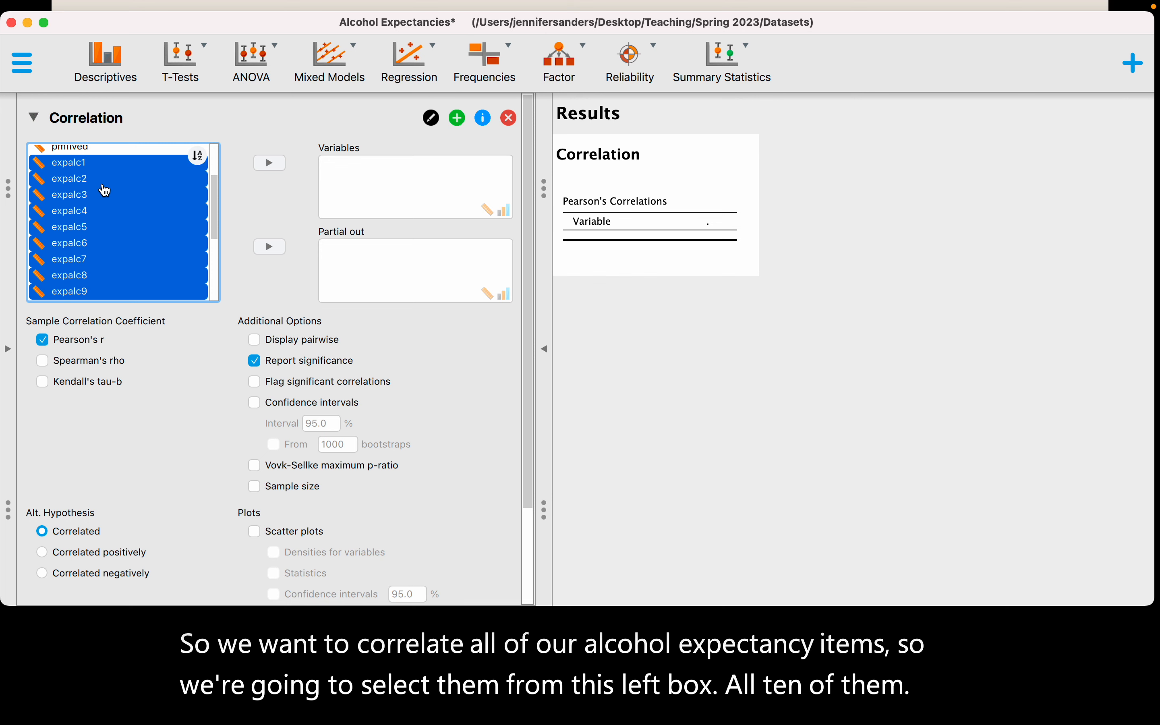
{"action": "key", "text": "shift+Down"}
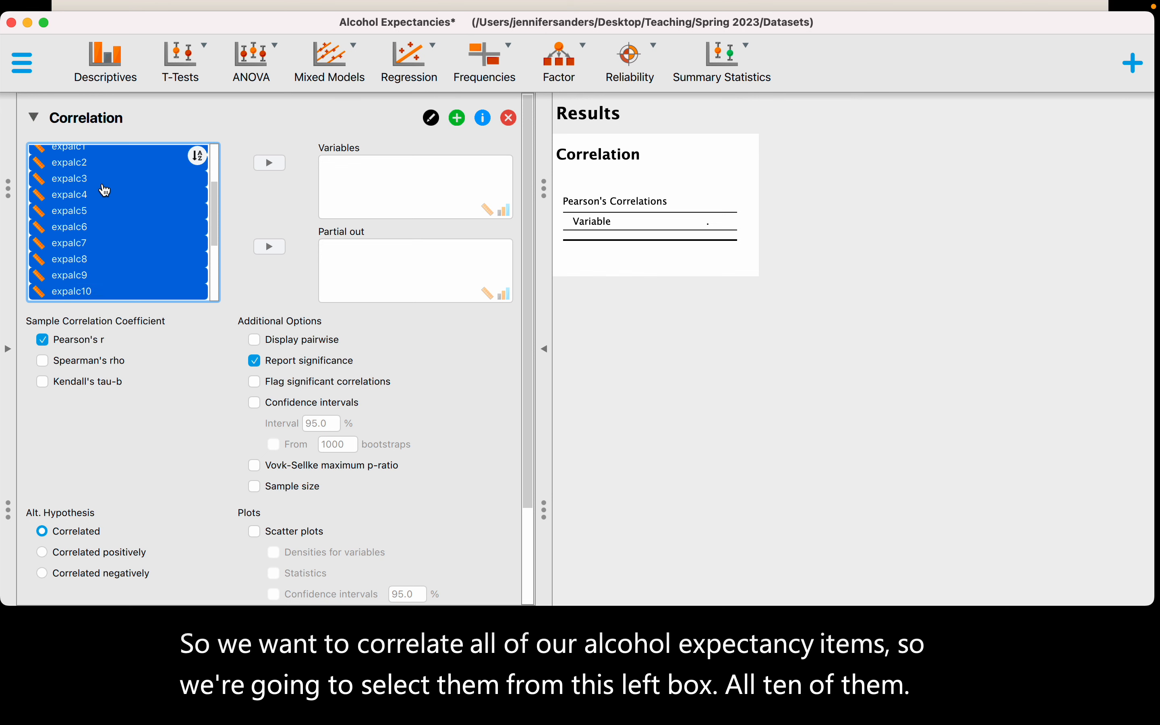
{"action": "left_click", "coordinate": [280, 164]}
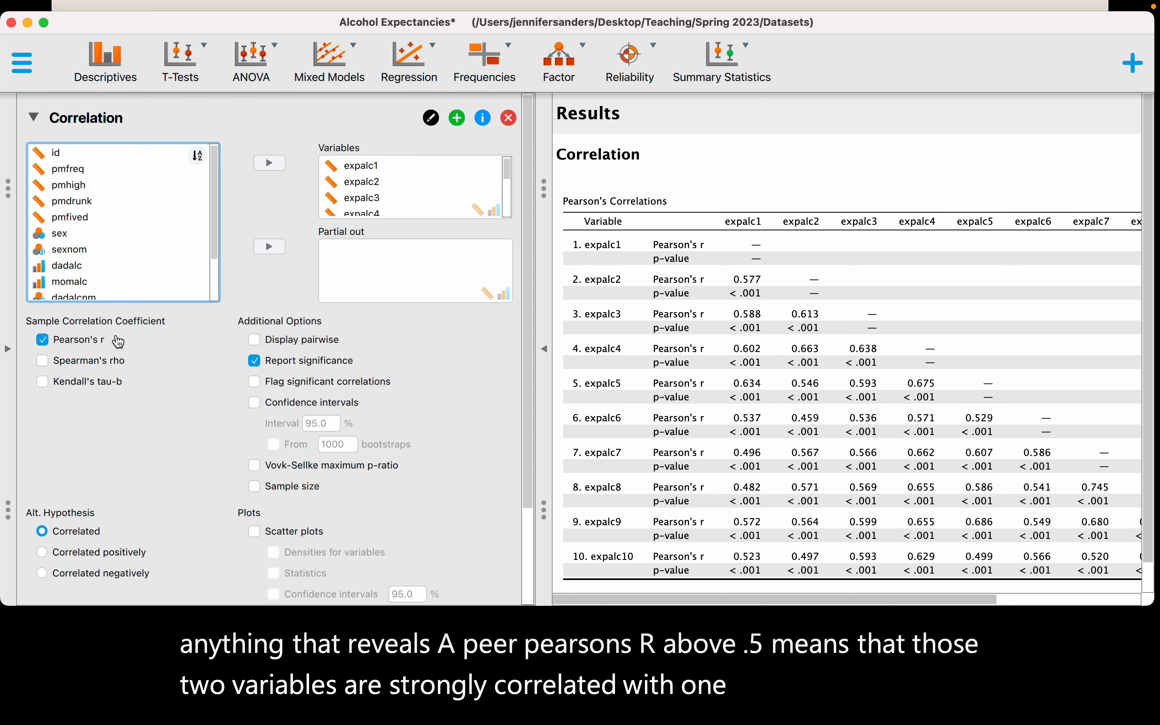
- Flag the significant correlations and collapse the input options to show the full correlation matrix
{"action": "scroll", "coordinate": [148, 376], "scroll_direction": "down", "scroll_amount": 2}
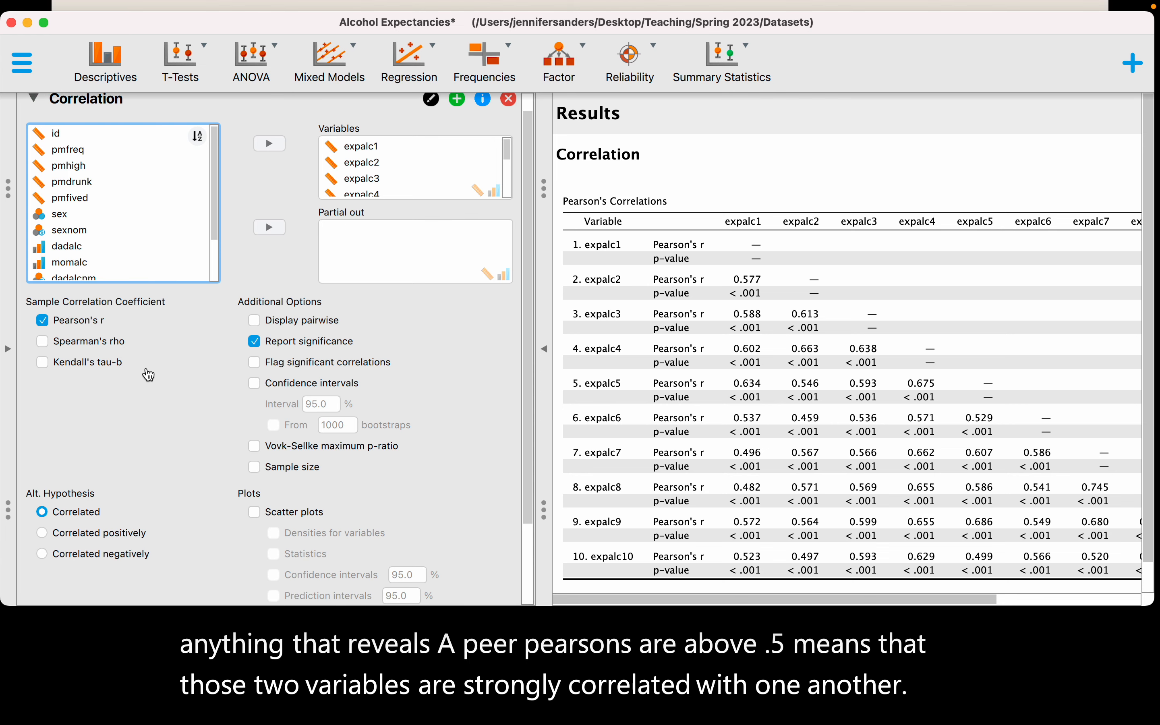
{"action": "left_click", "coordinate": [254, 363]}
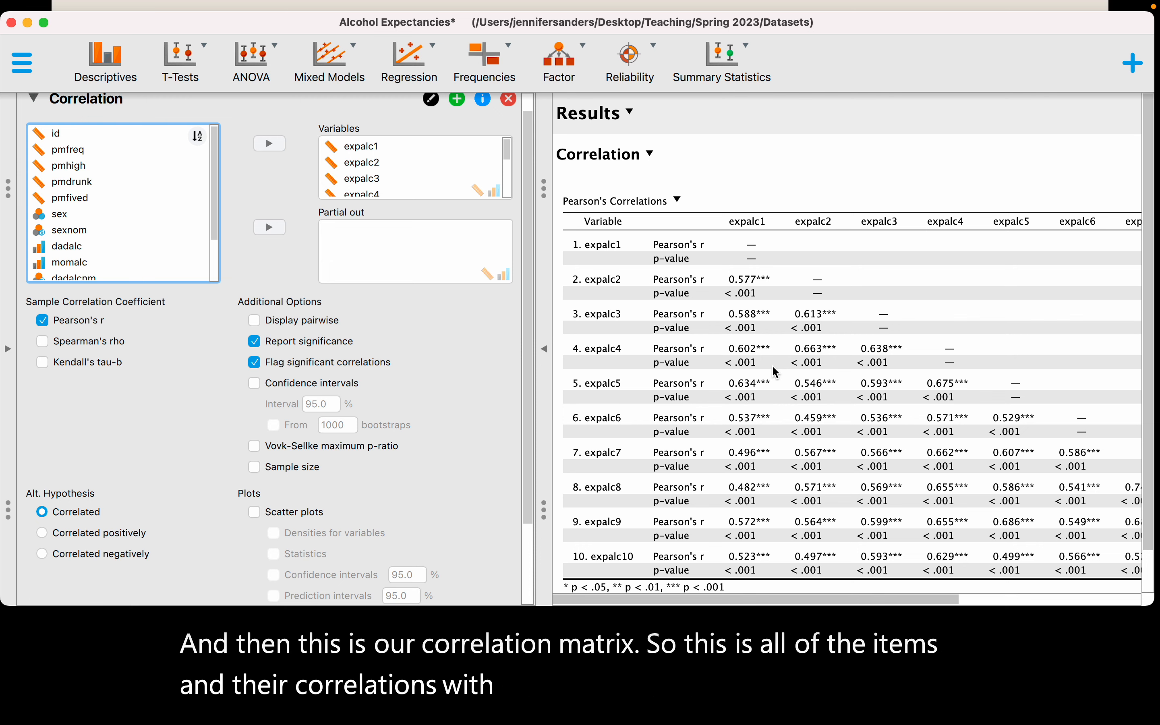
{"action": "left_click", "coordinate": [545, 355]}
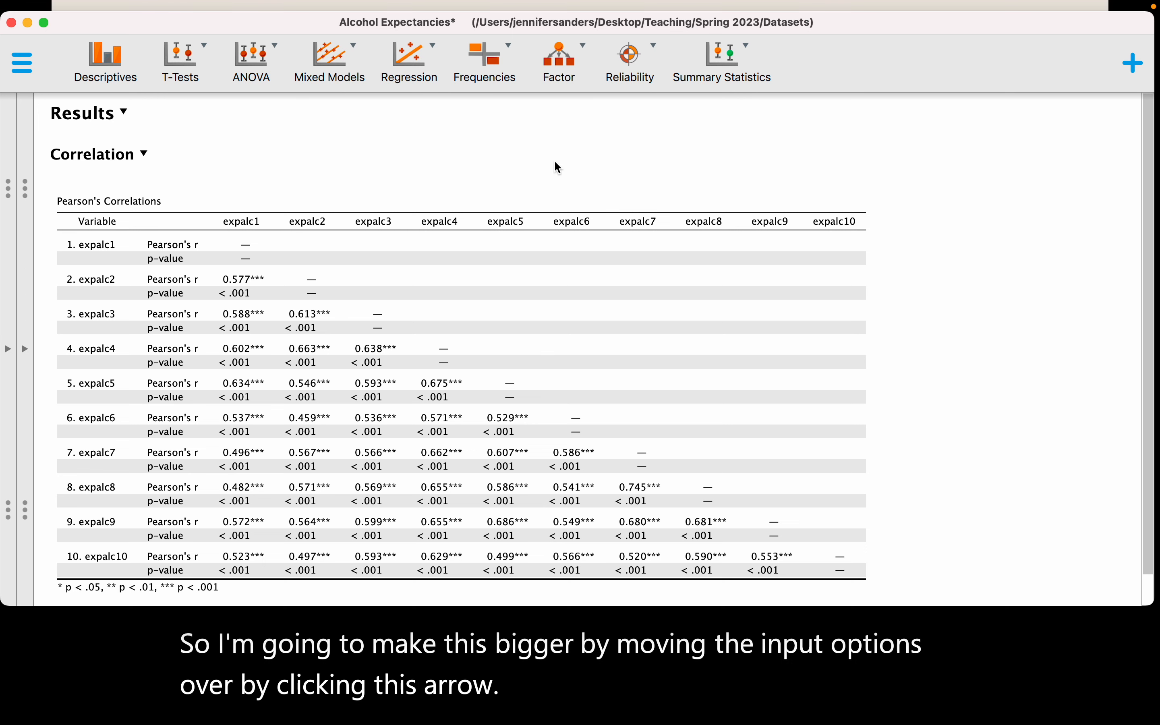
{"action": "scroll", "coordinate": [554, 160], "scroll_direction": "down", "scroll_amount": 2}
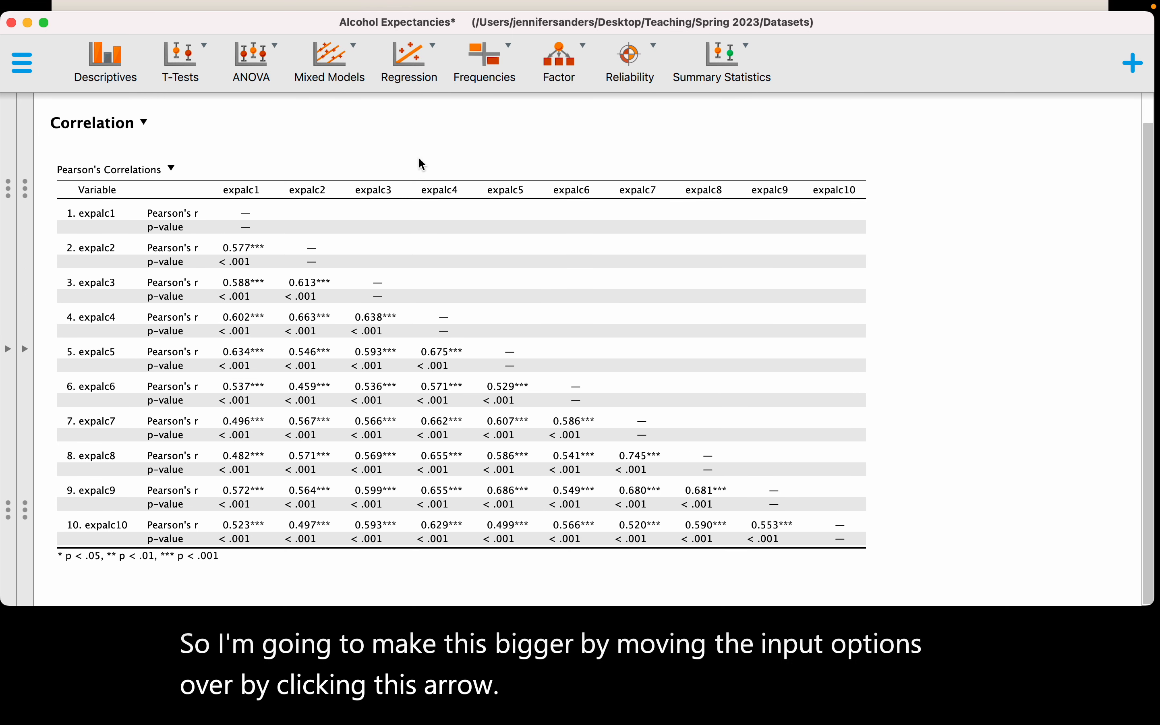